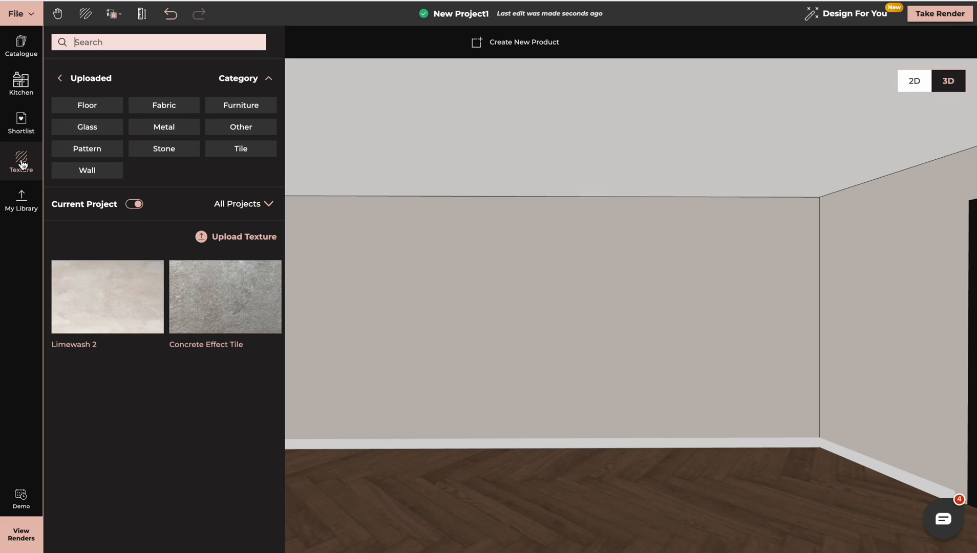
Apply the Pattern category texture Txtwlp_00296 to the long plain wall.
click(73, 81)
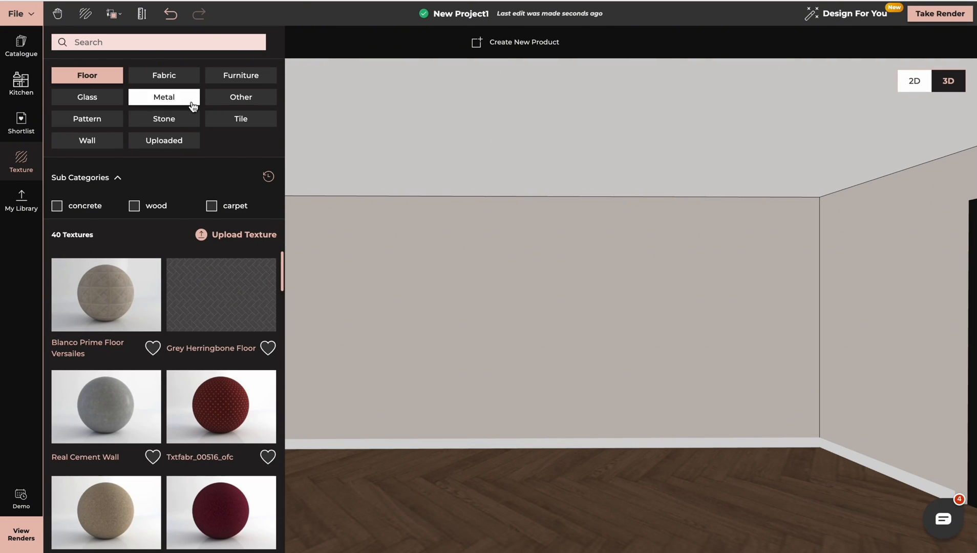
click(101, 122)
scroll(199, 450, down, 15)
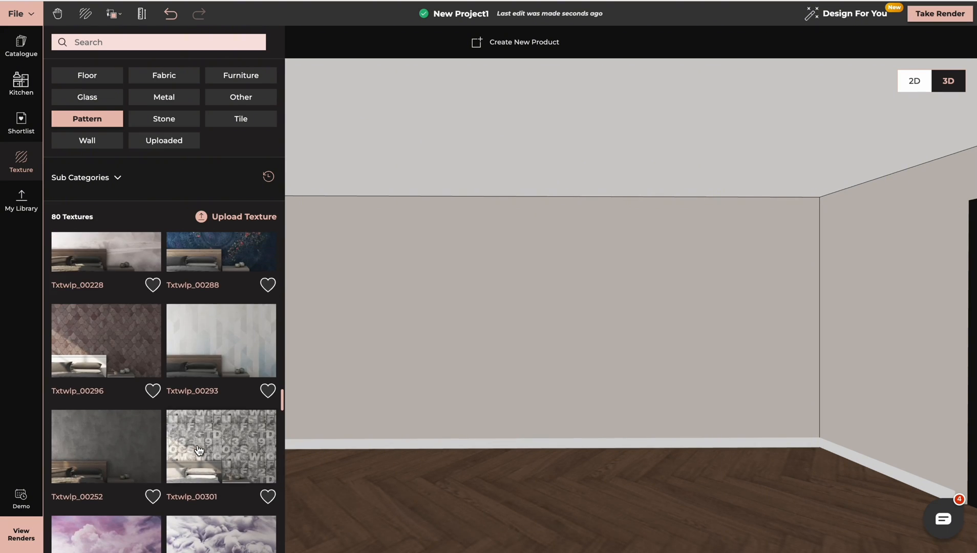
click(130, 342)
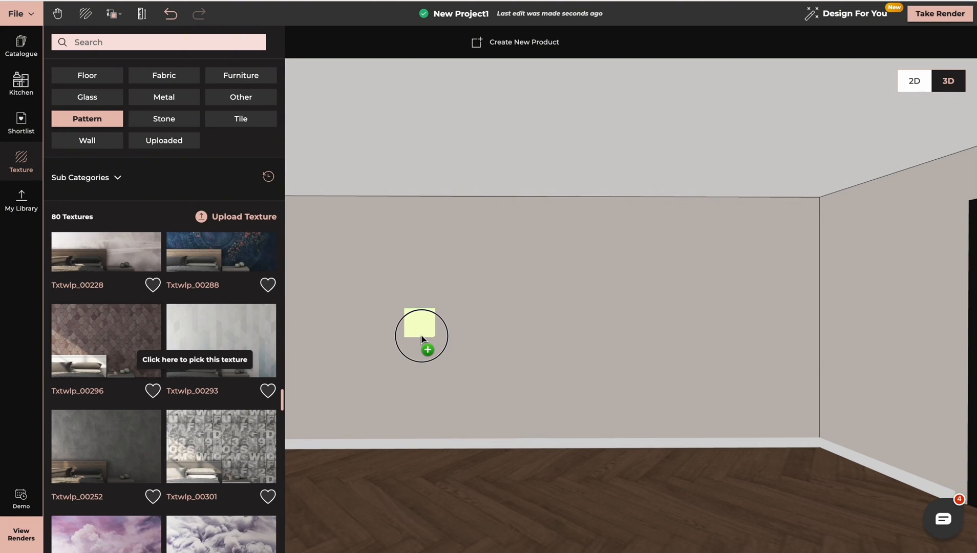
click(423, 339)
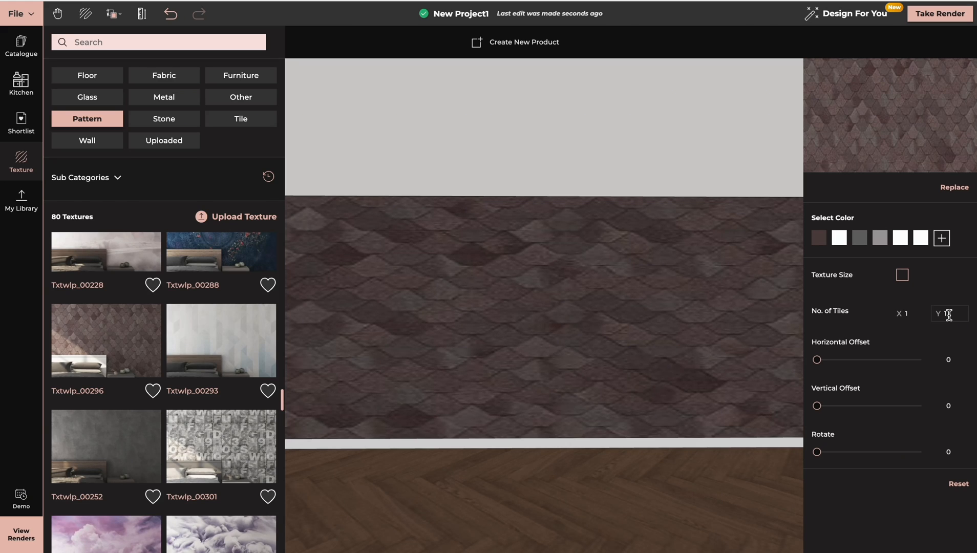
Set the wall texture's number of tiles to 4 in X and 4 in Y.
click(912, 312)
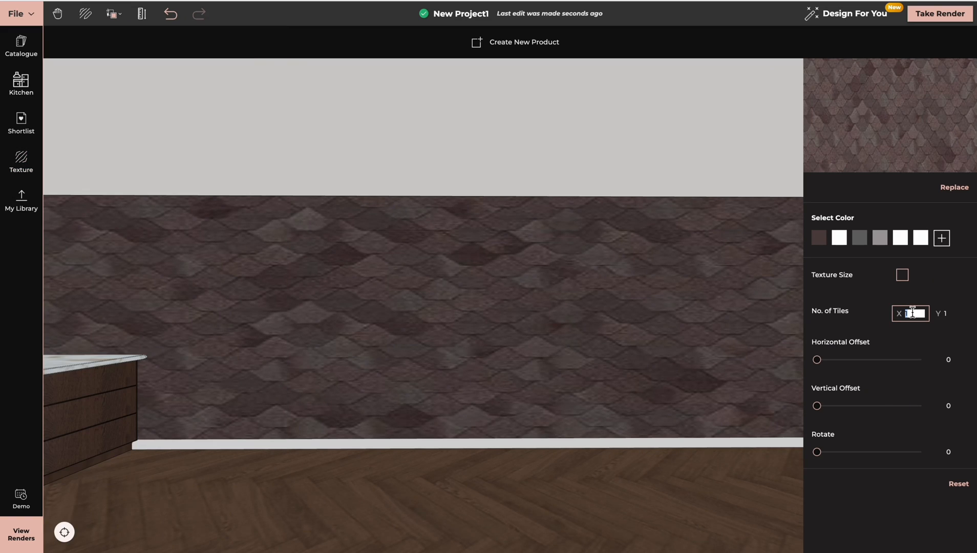
text(4)
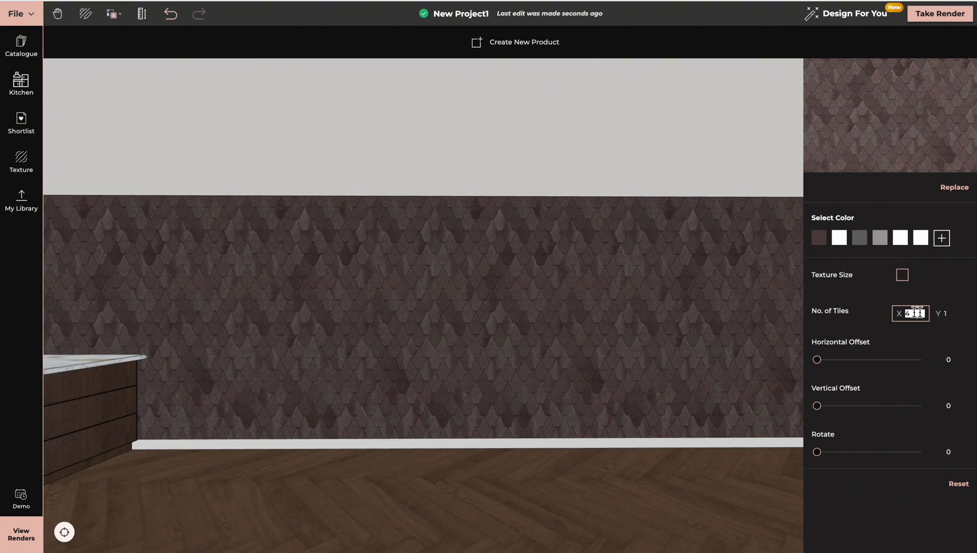
click(950, 313)
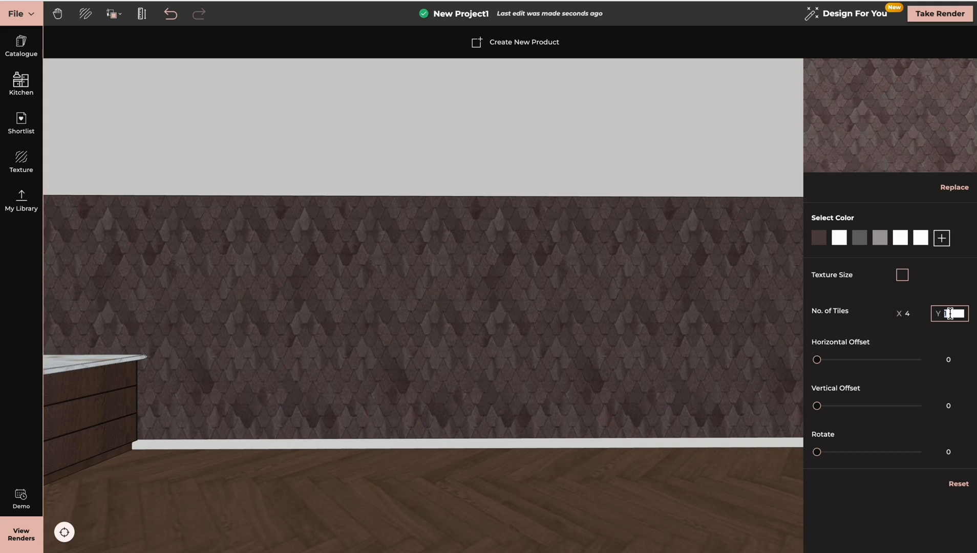
text(4)
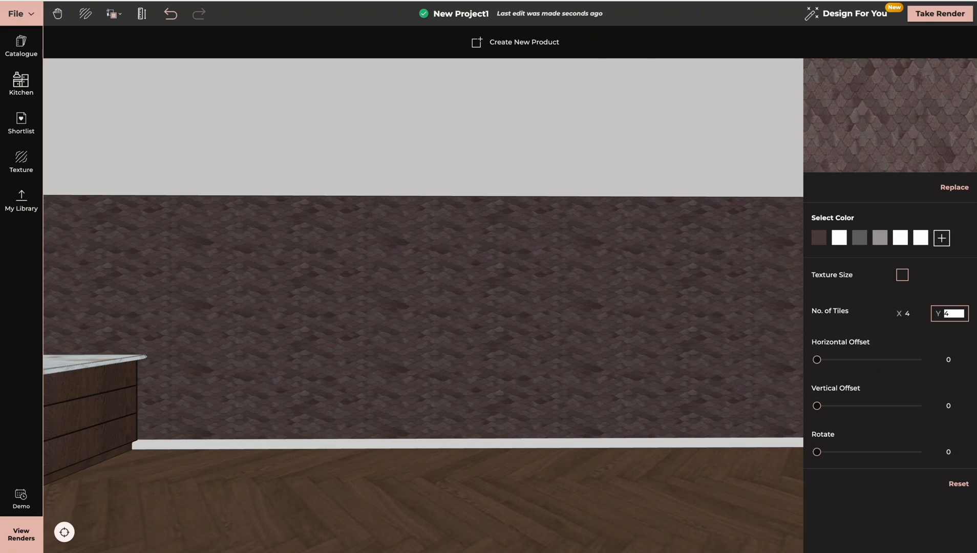
Switch the wall texture to sizing by texture size and set its tile size to 0.8 m in X and 0.8 m in Y.
click(902, 275)
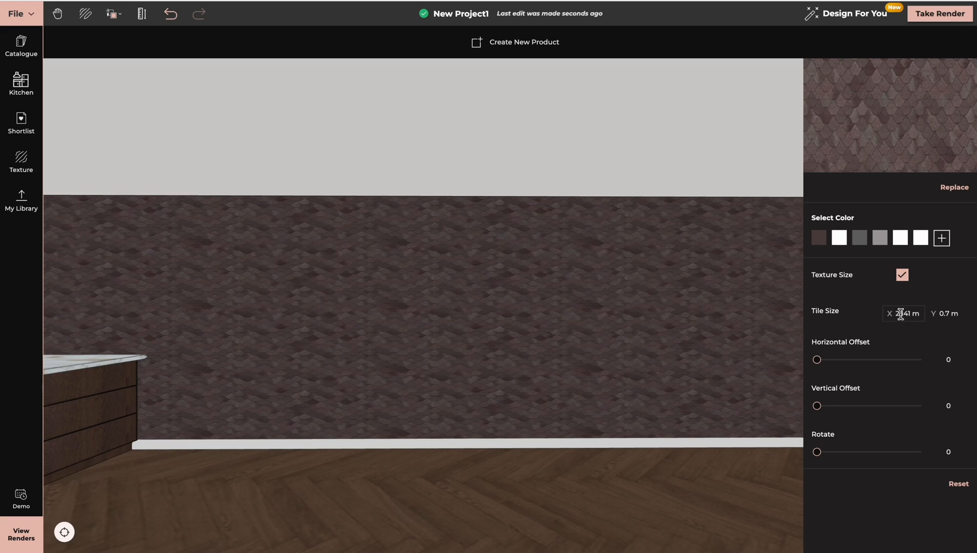
click(902, 312)
text(0.8)
key(Tab)
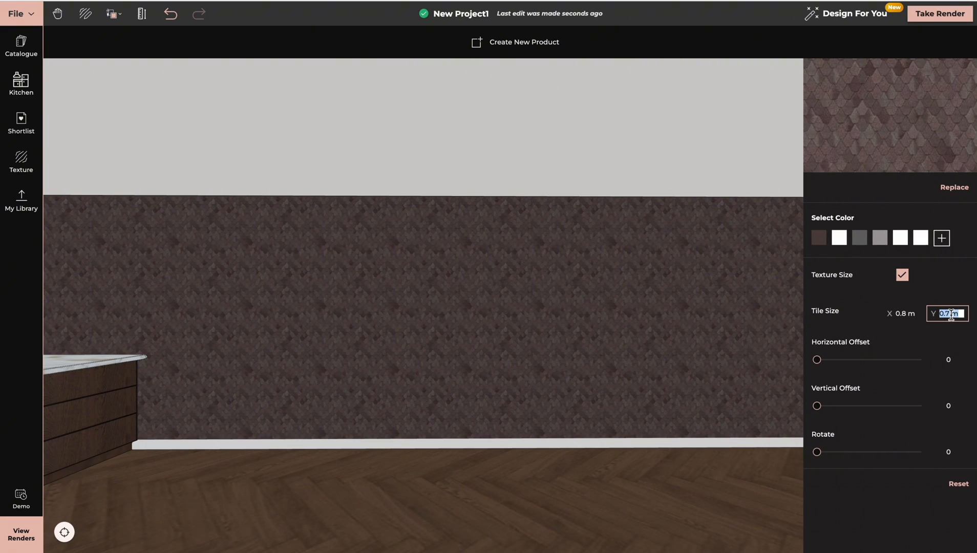
text(0.8)
click(14, 321)
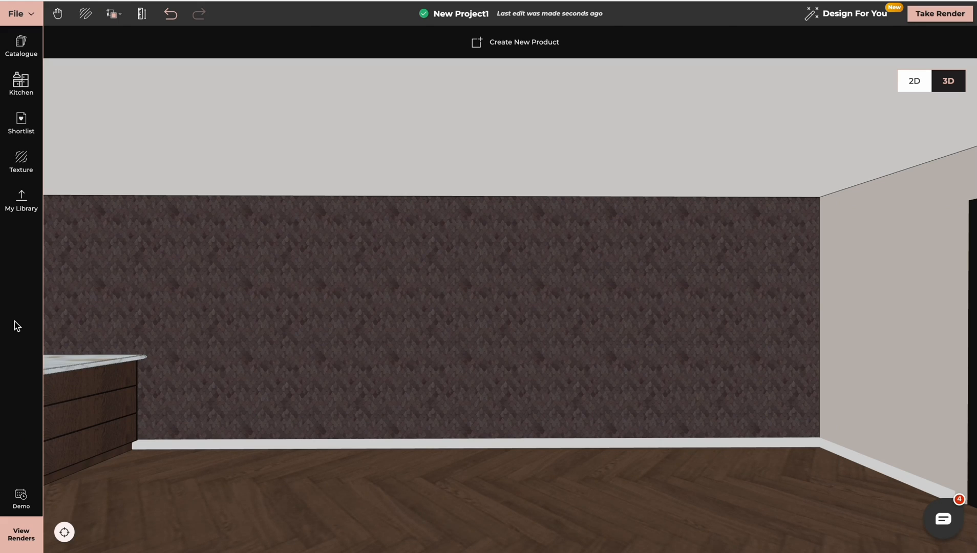
Upload the image offwhite 2.jpg as a custom texture in the Wall category.
click(21, 157)
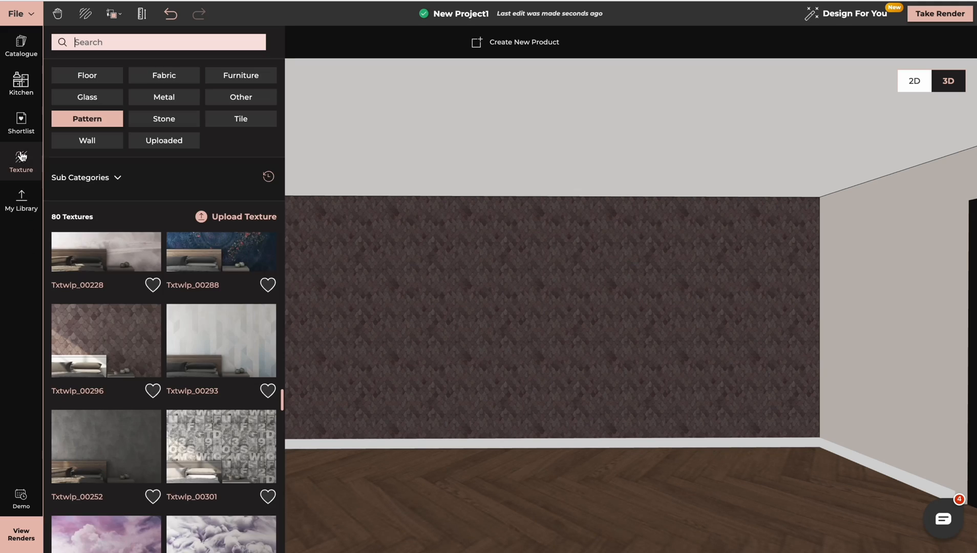
click(202, 216)
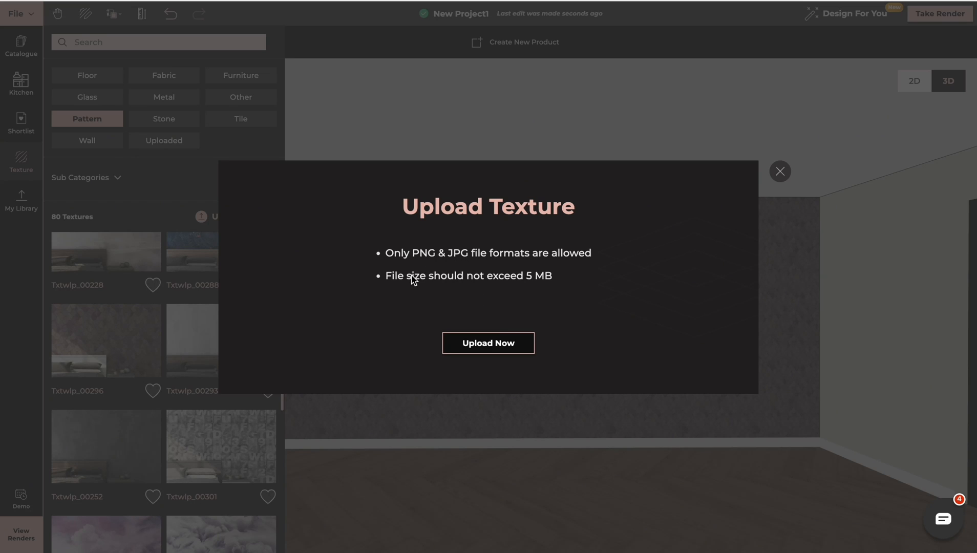
click(490, 342)
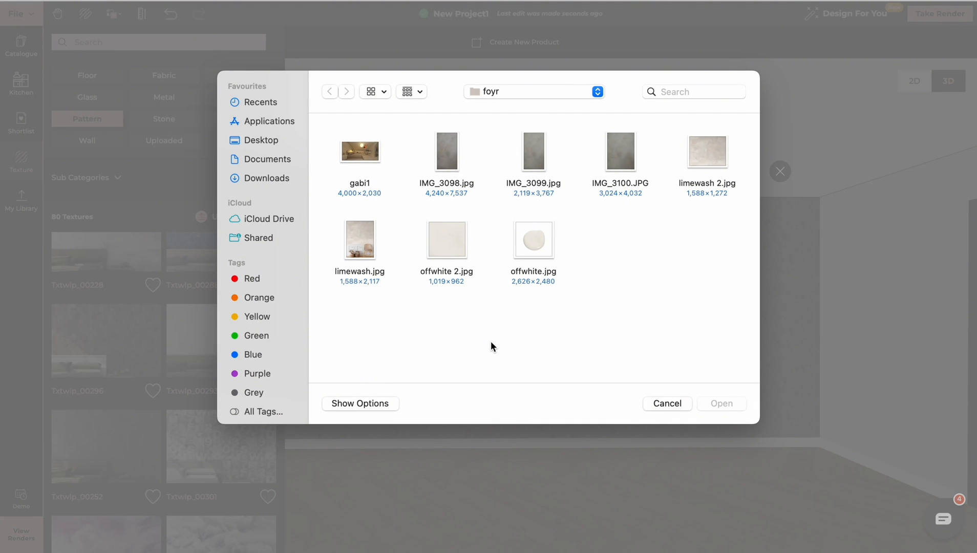
click(447, 239)
click(721, 403)
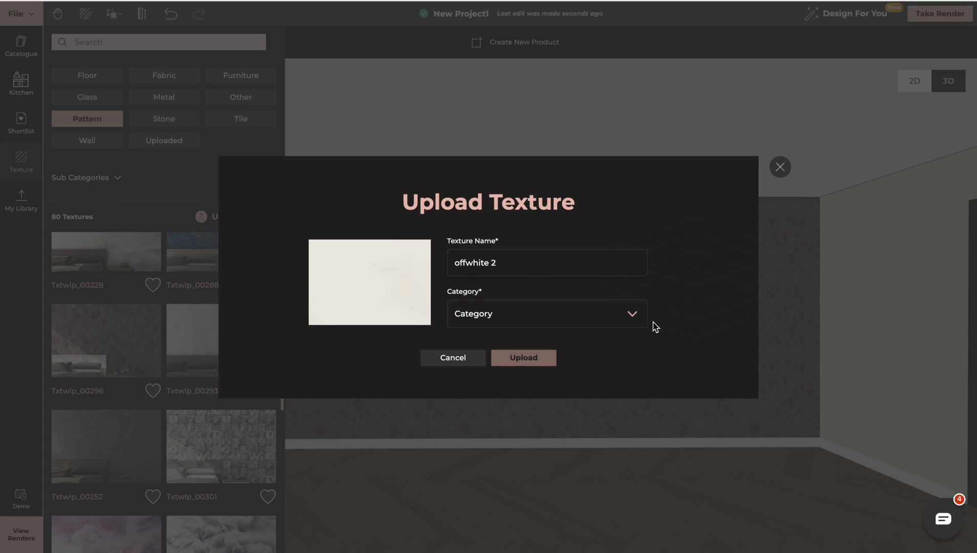
click(635, 318)
scroll(583, 389, down, 3)
click(552, 428)
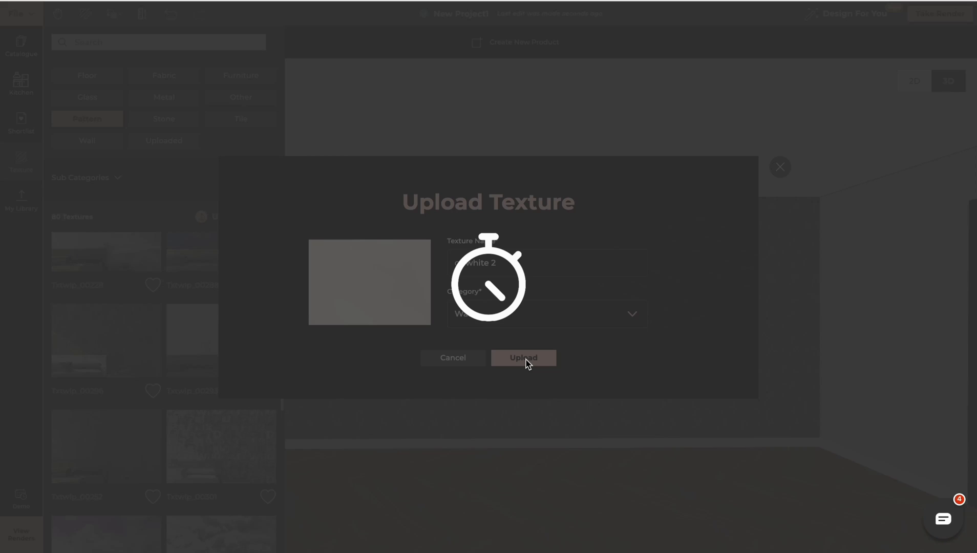
click(527, 363)
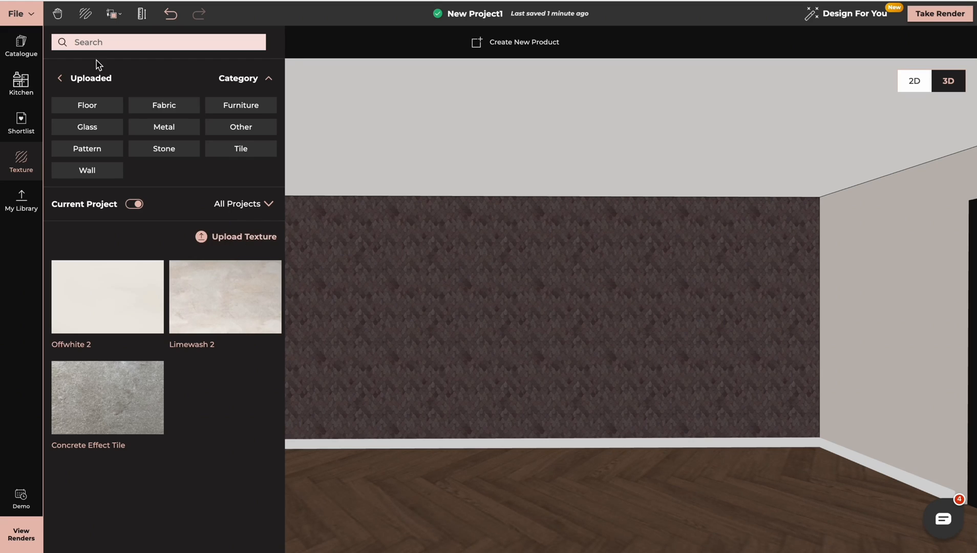
Apply the uploaded Offwhite 2 texture to the dark patterned wall.
click(60, 78)
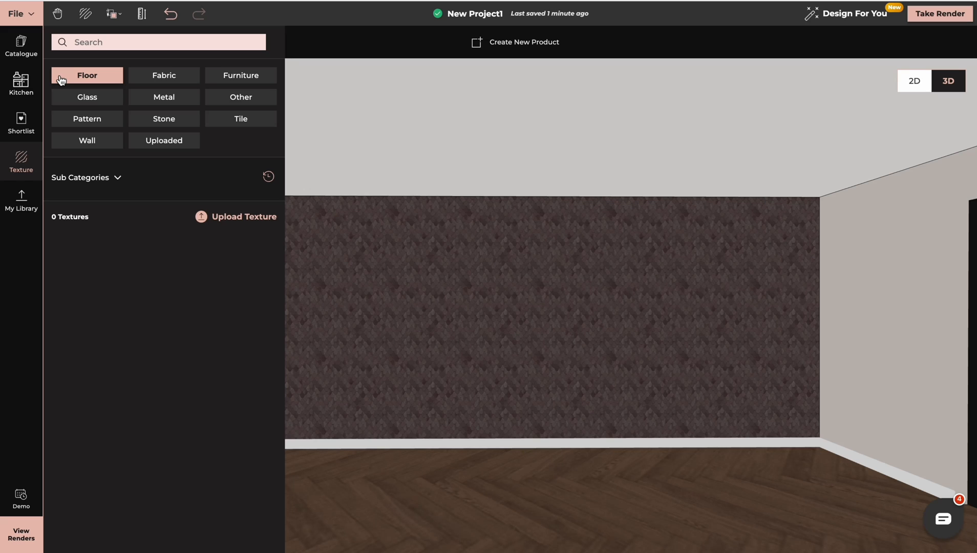
click(177, 145)
click(96, 305)
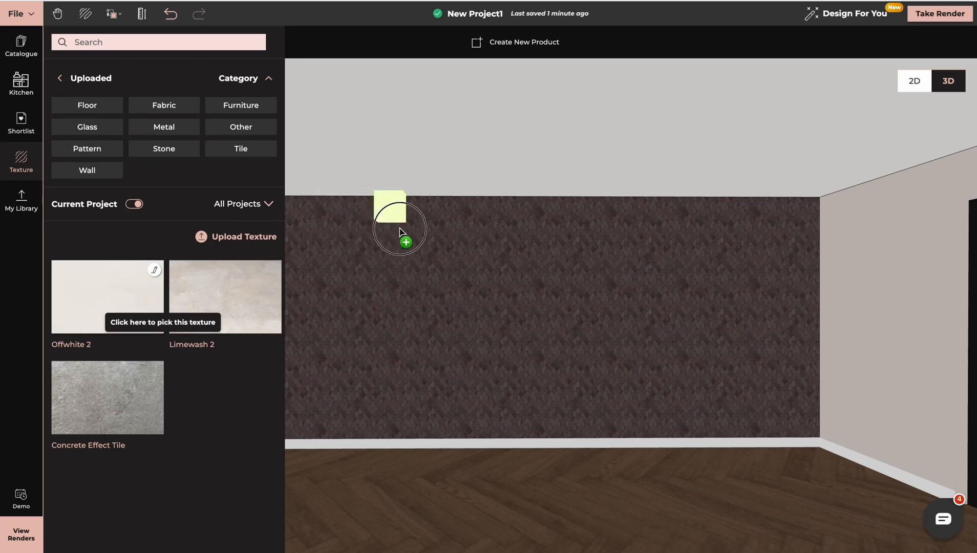
drag(400, 229, 426, 302)
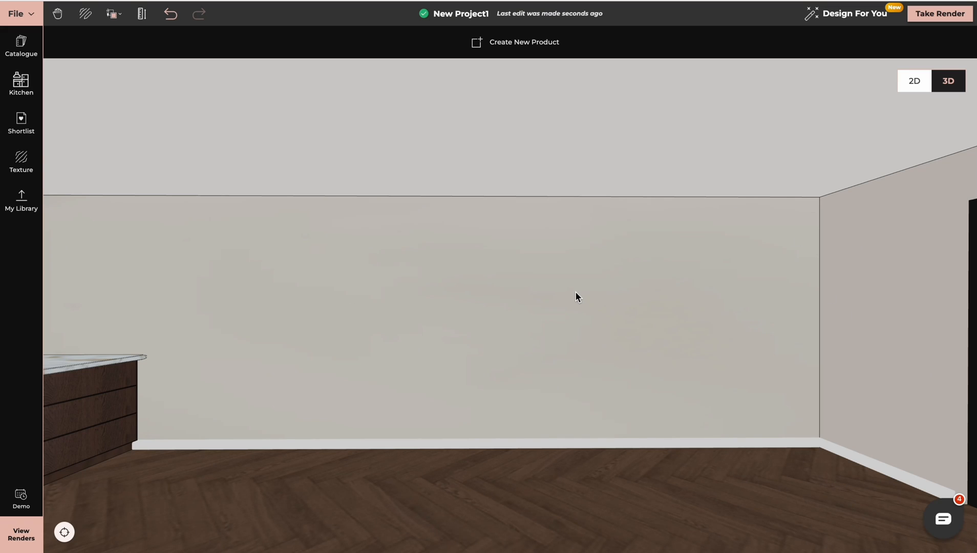
Copy the texture and material of the off-white wall and apply them to the room's remaining walls.
click(116, 20)
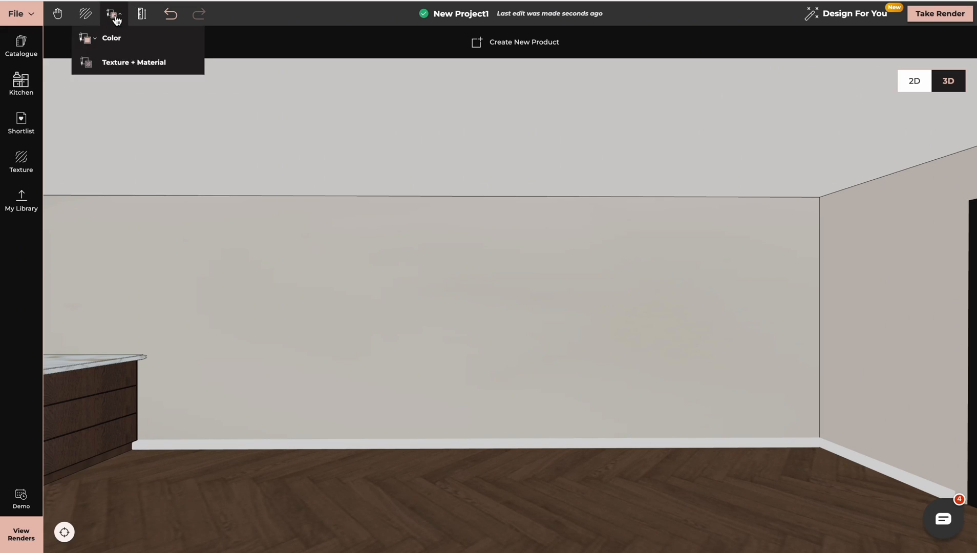
click(117, 63)
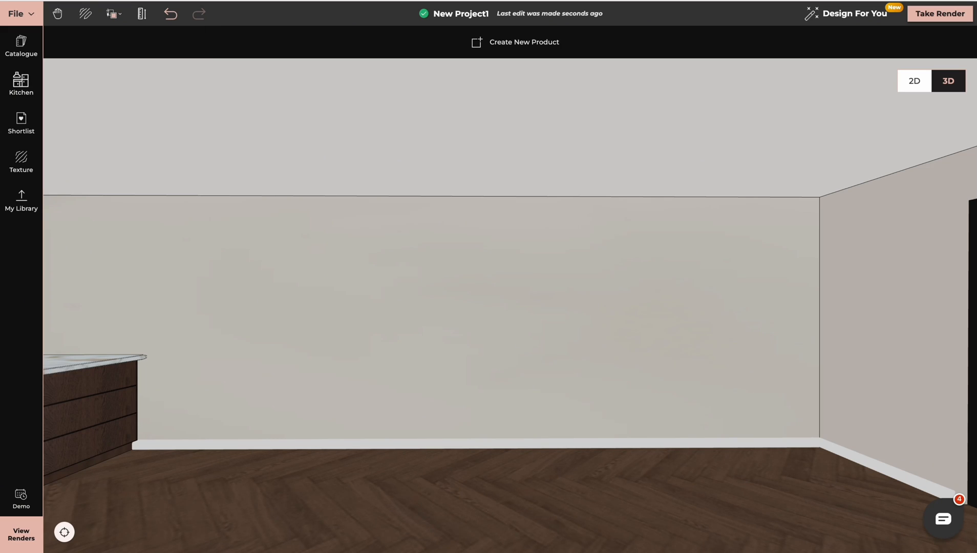
click(340, 271)
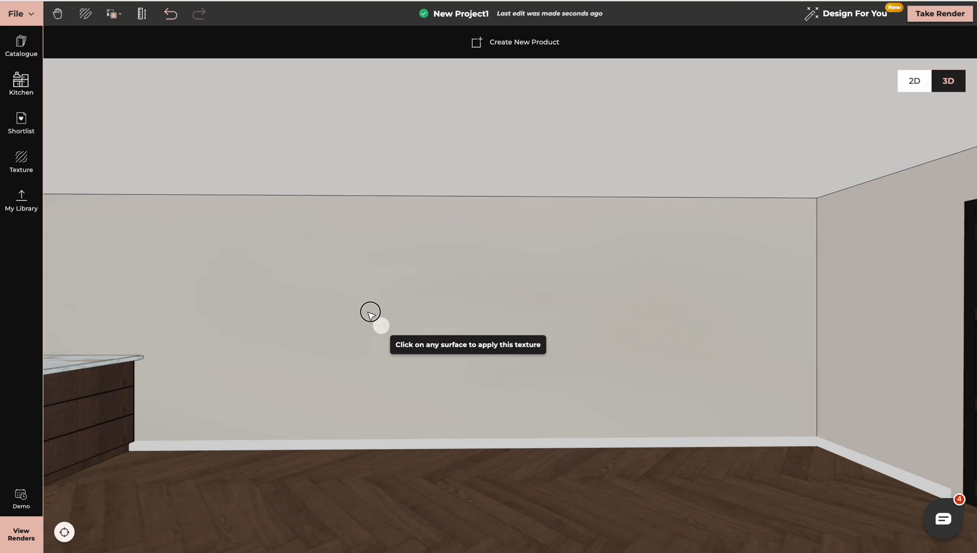
drag(371, 311, 603, 338)
click(584, 278)
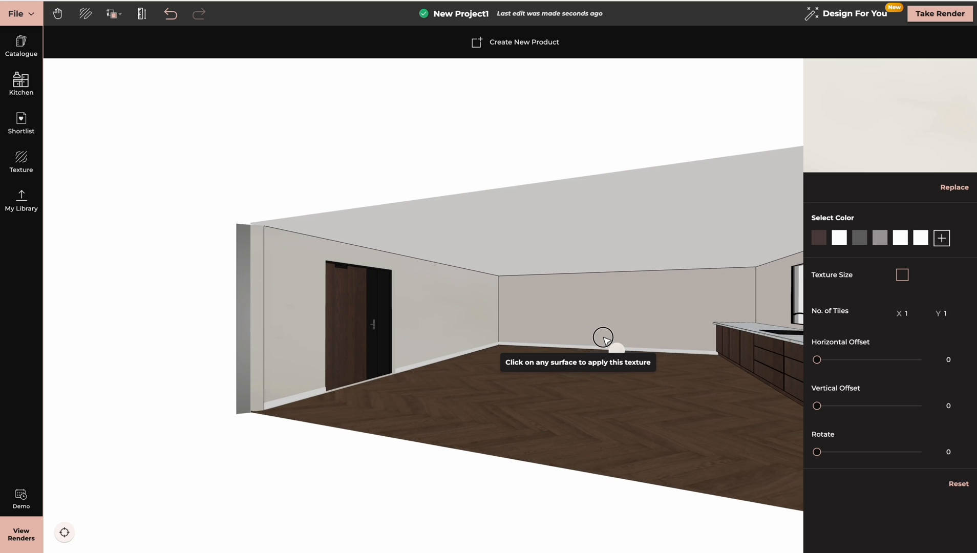
drag(480, 322, 534, 312)
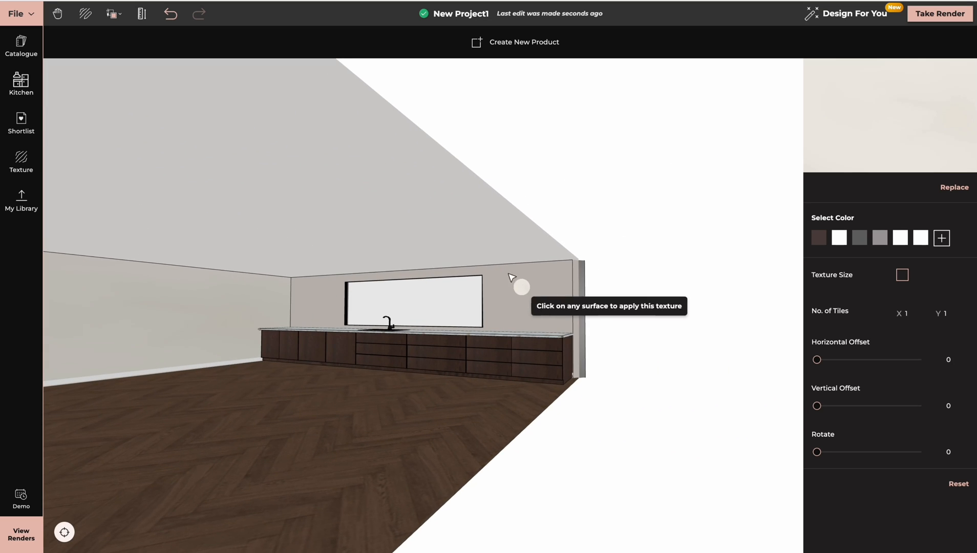
click(3, 330)
drag(420, 338, 351, 347)
click(487, 299)
scroll(486, 299, up, 5)
click(2, 301)
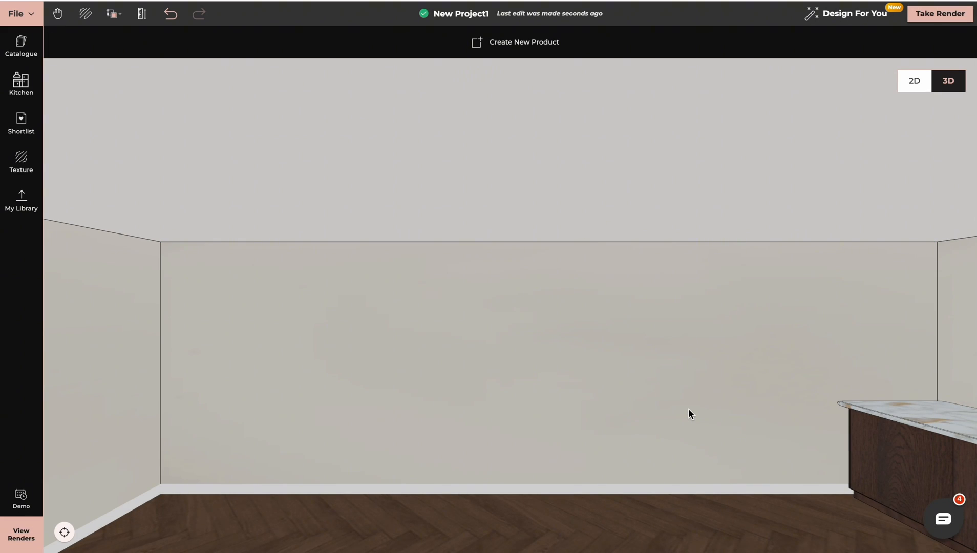
Create a new product by drawing a wall-to-wall rectangle on the floor in front of the kitchen cabinets.
drag(594, 369, 726, 388)
right_drag(826, 375, 597, 357)
drag(597, 358, 594, 410)
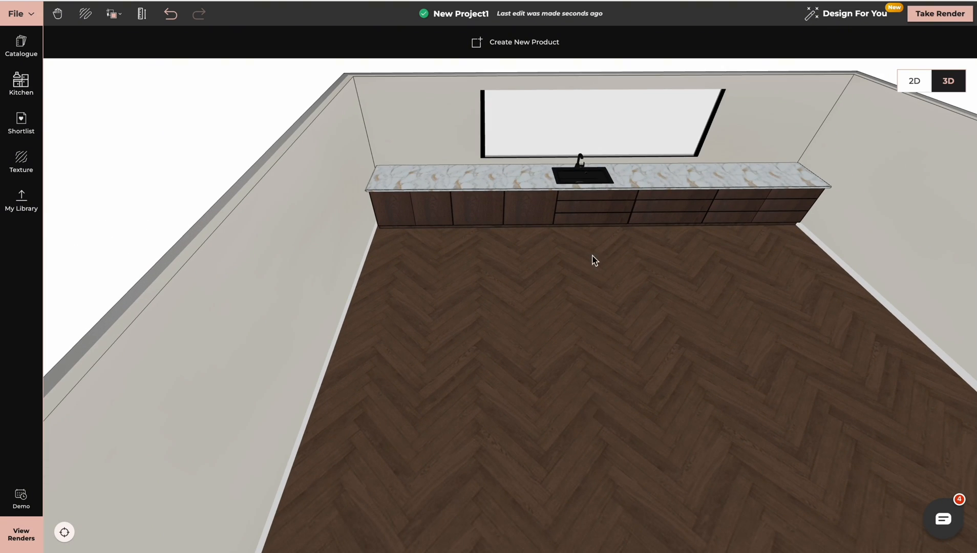
right_drag(690, 394, 547, 372)
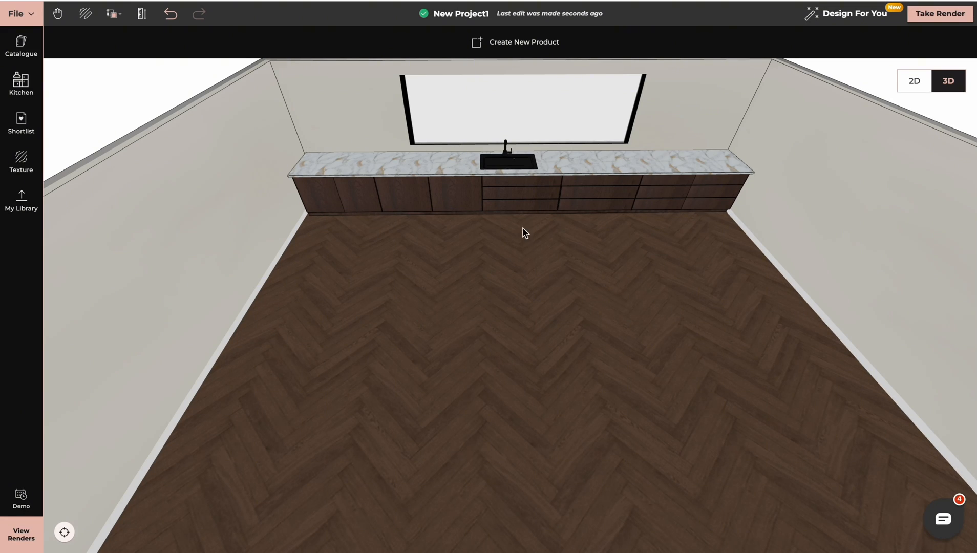
click(528, 44)
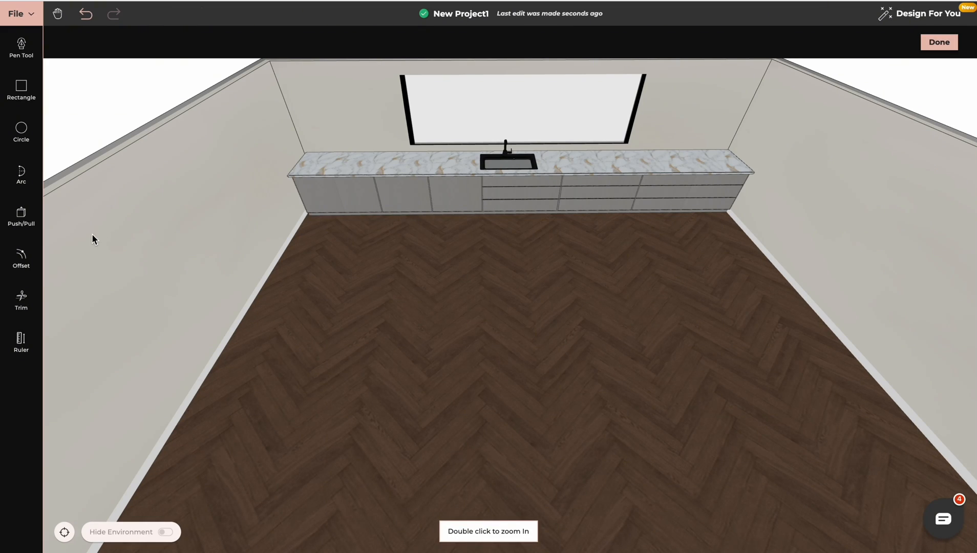
click(22, 92)
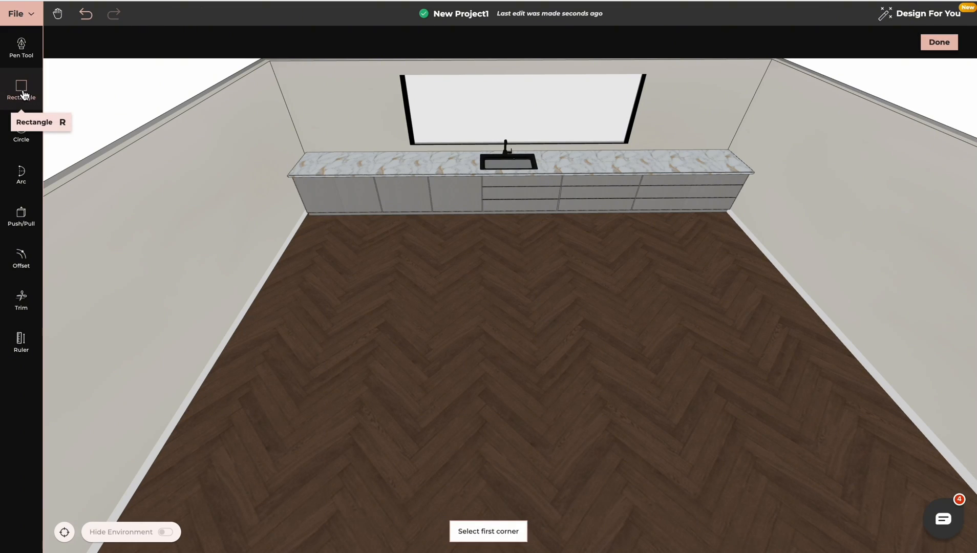
click(307, 215)
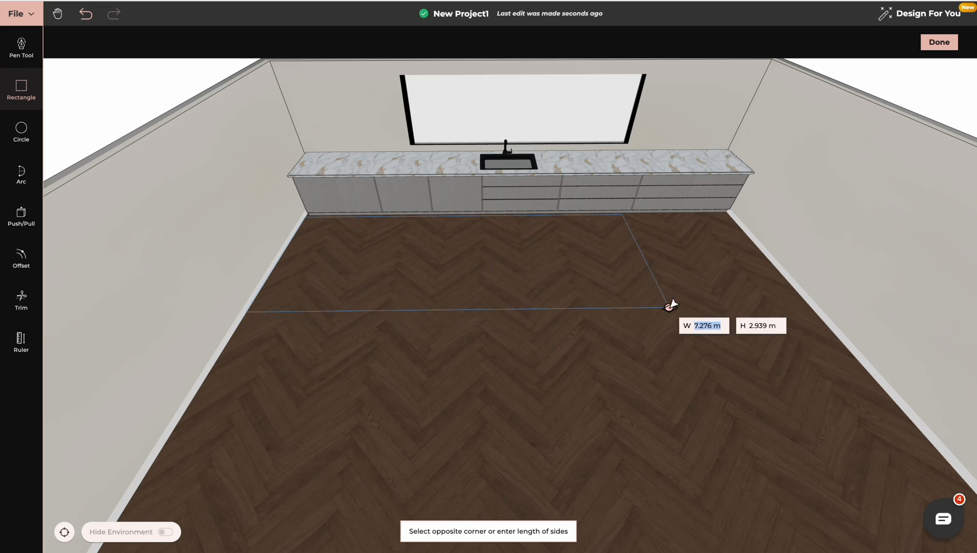
click(803, 294)
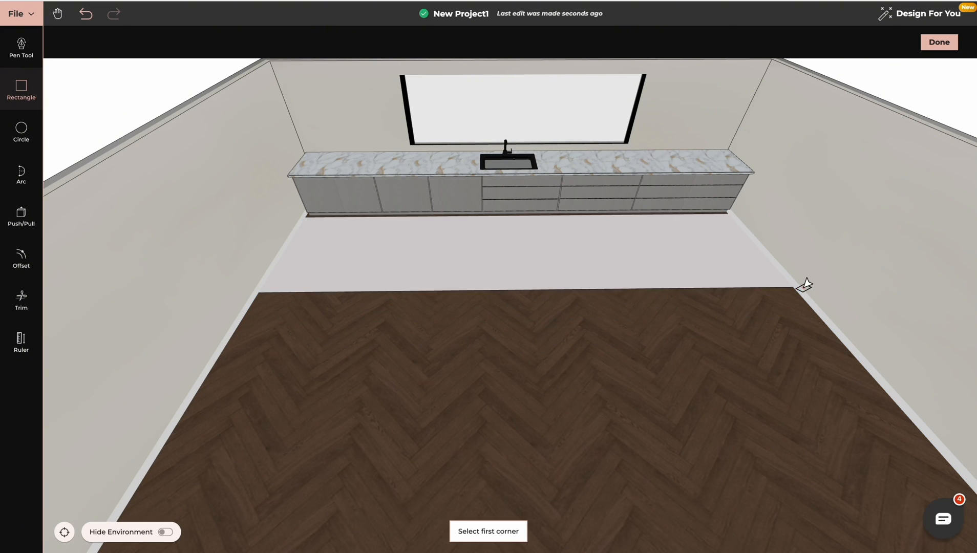
click(941, 47)
Stretch the new floor rectangle back underneath the base cabinets to a length of about 3.28 m.
click(733, 275)
click(453, 42)
drag(517, 214, 516, 198)
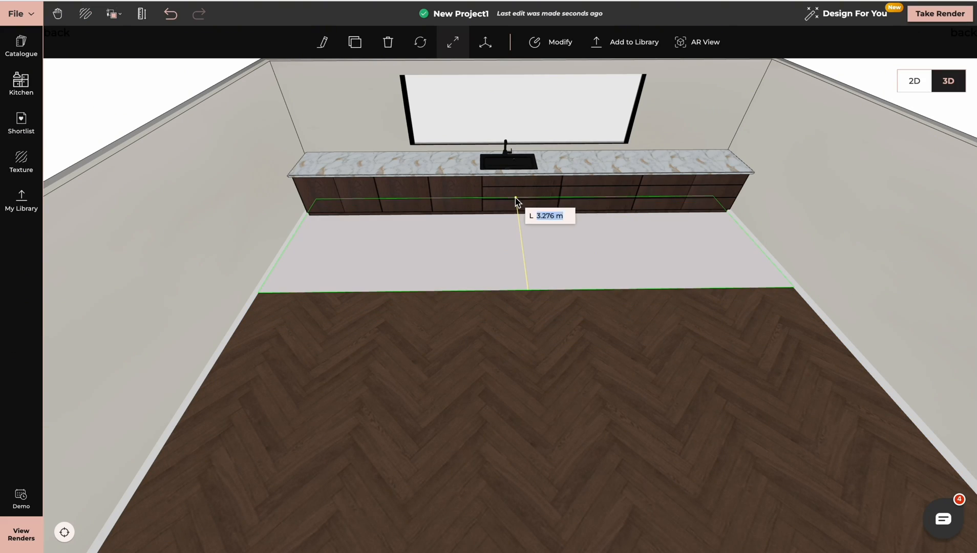
click(515, 198)
key(Escape)
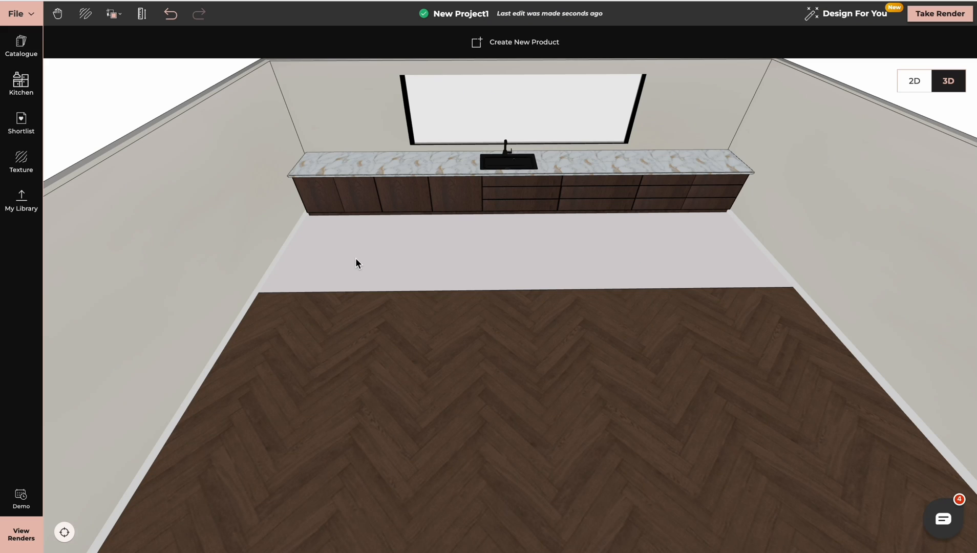
mouse_move(419, 355)
mouse_down()
mouse_move(421, 312)
mouse_move(421, 335)
mouse_up()
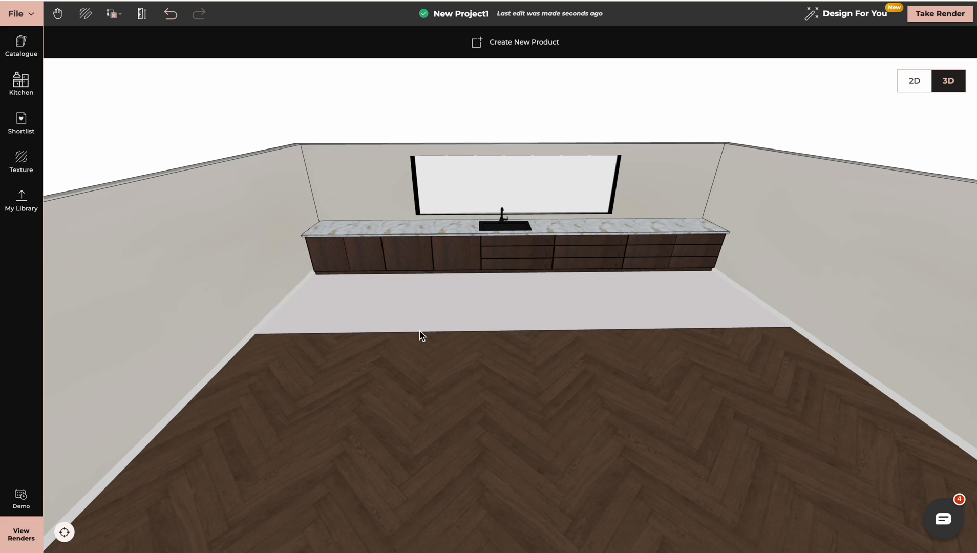
Apply the Grey Herringbone Floor tile texture to the new floor area in front of the kitchen cabinets.
click(21, 161)
click(246, 122)
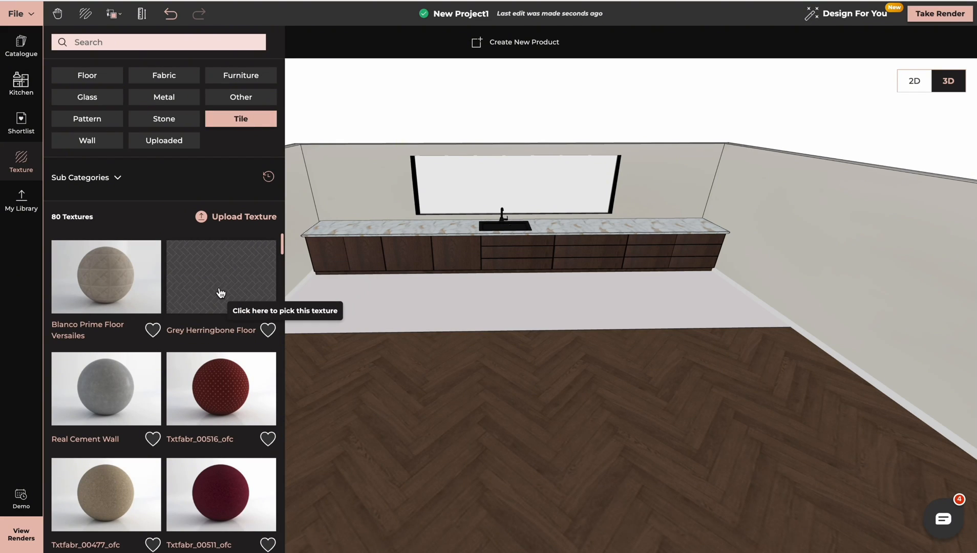
drag(218, 289, 429, 314)
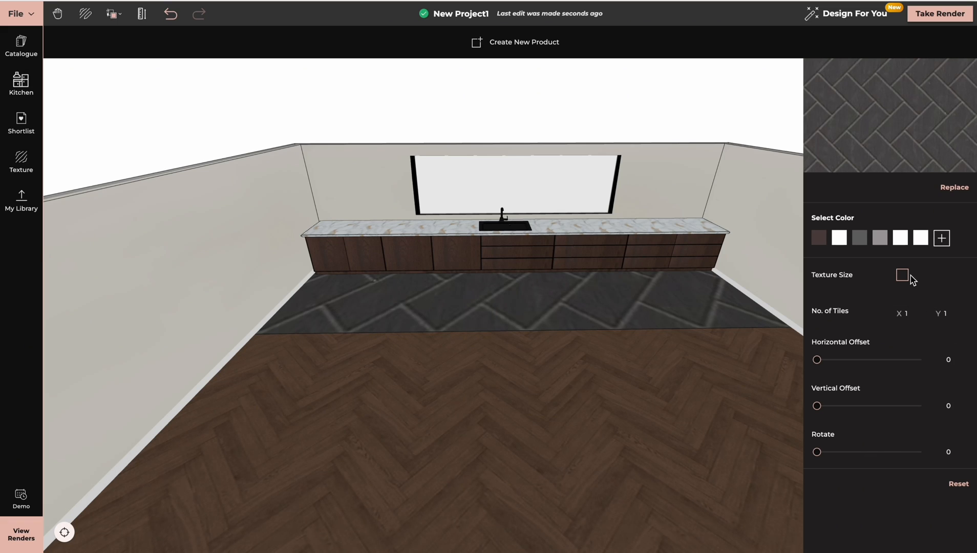
Set the herringbone texture's number of tiles on the new floor area to X 4 and Y 4.
click(915, 311)
text(4)
key(Tab)
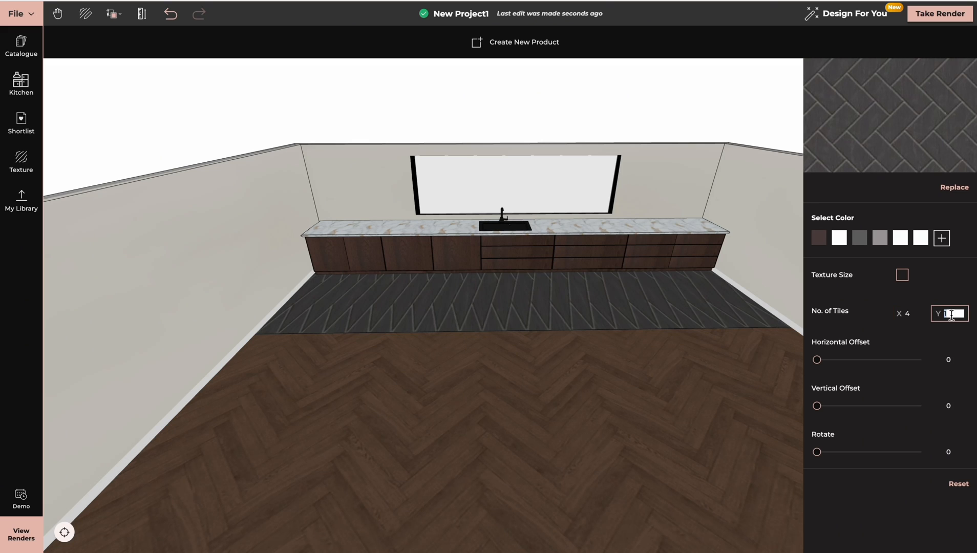
text(4)
click(4, 386)
drag(436, 461, 436, 414)
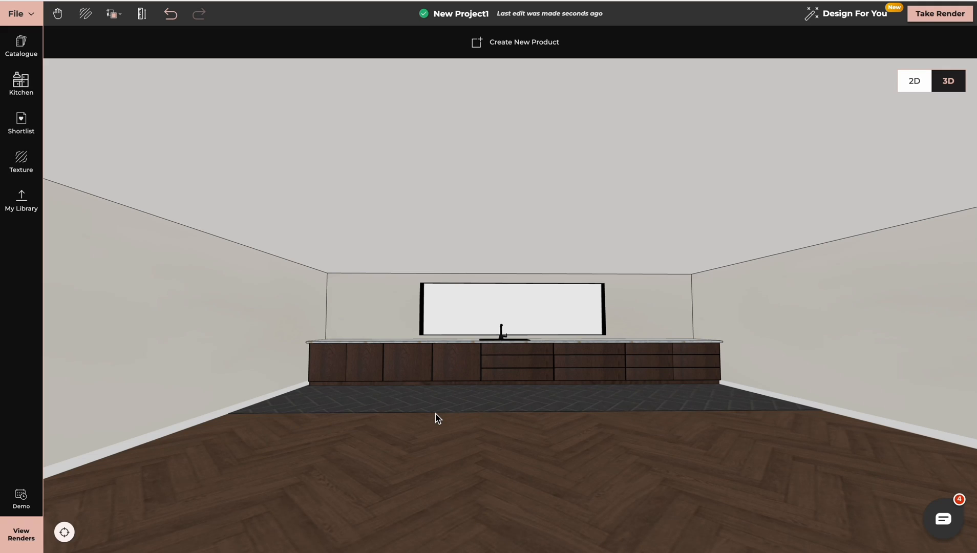
Search the texture library for "invisi".
click(21, 162)
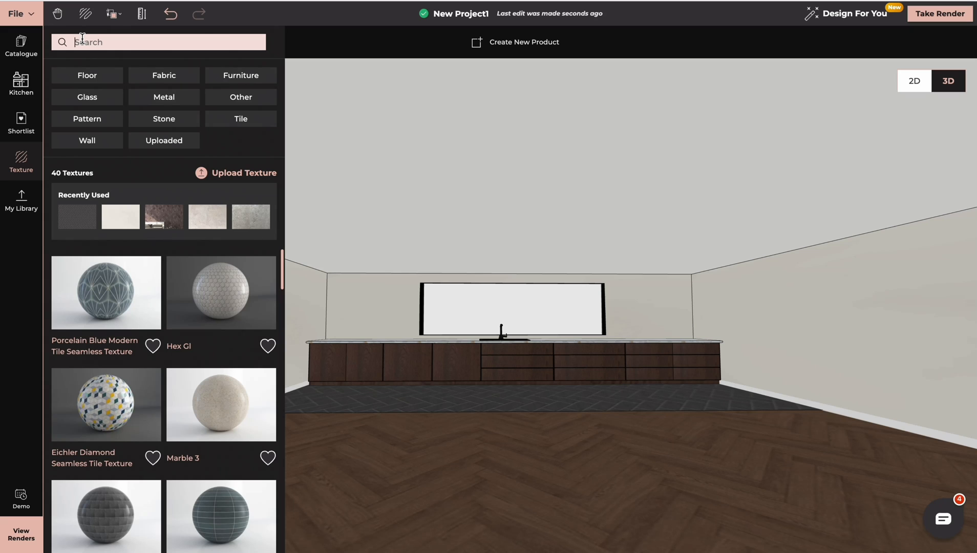
text(in)
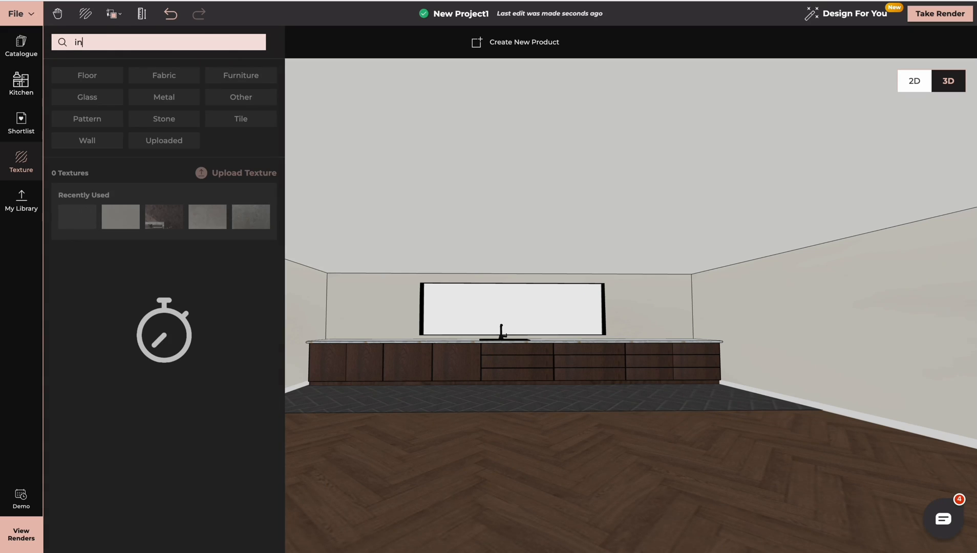
text(visi)
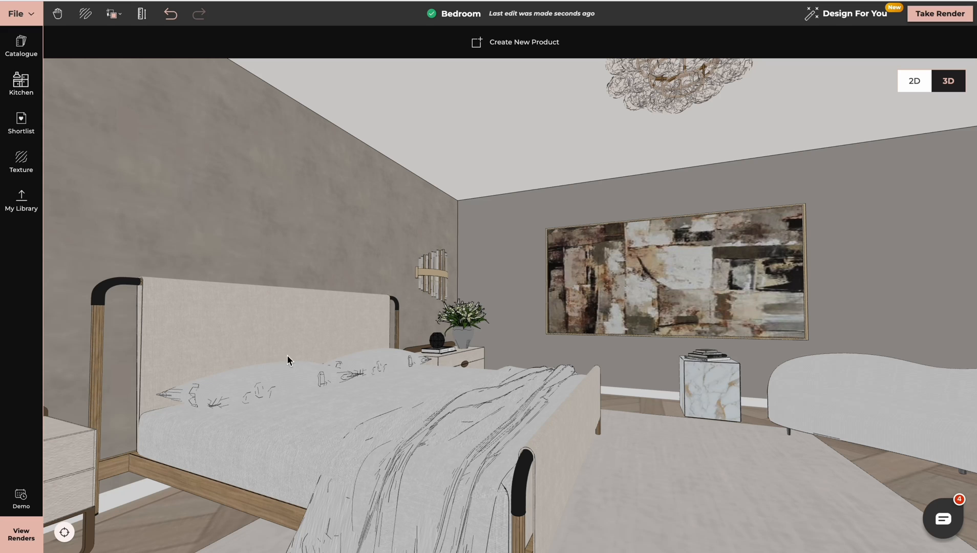
In the Bedroom project, search the texture library for "inv".
click(21, 161)
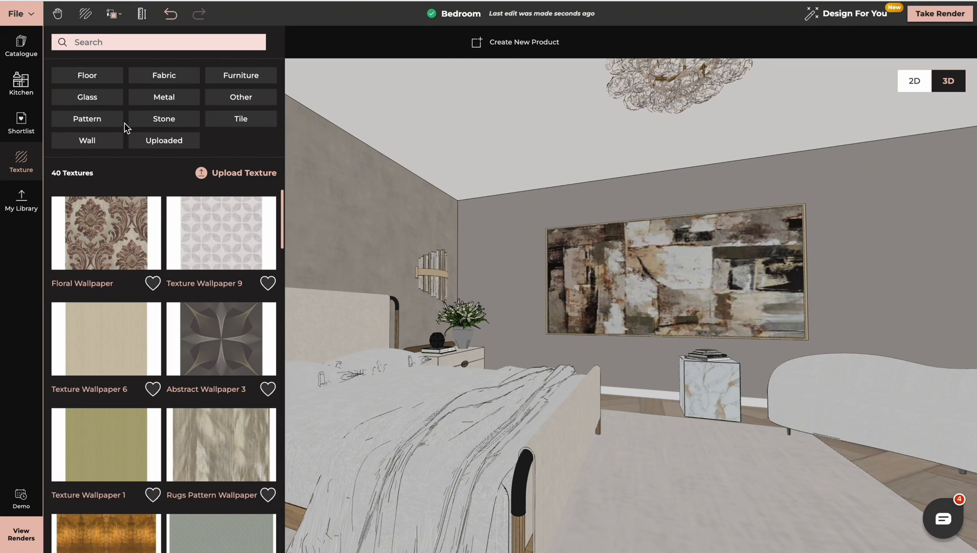
click(115, 42)
text(in)
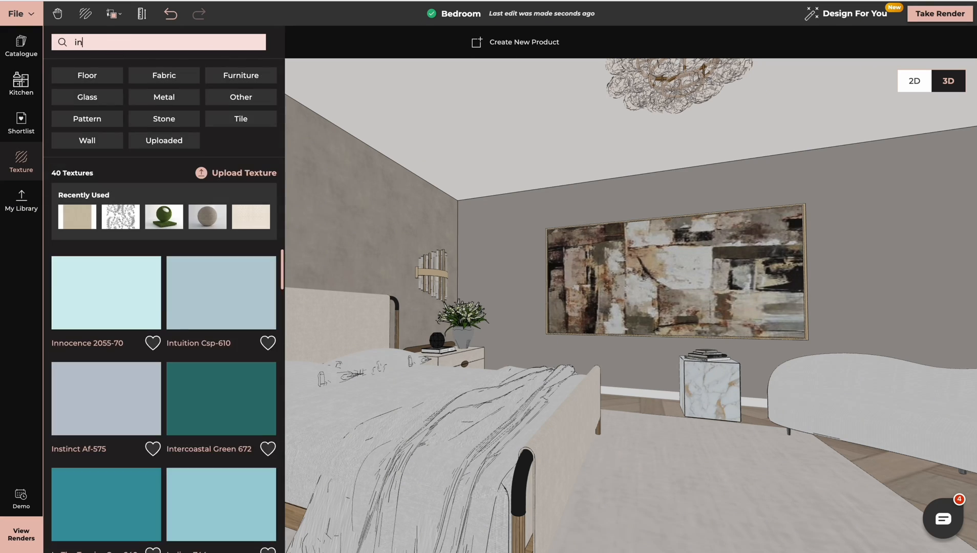
text(v)
Apply the Invisible Material texture to two of the bed's built-in pillows near the headboard.
drag(461, 398, 408, 399)
click(119, 298)
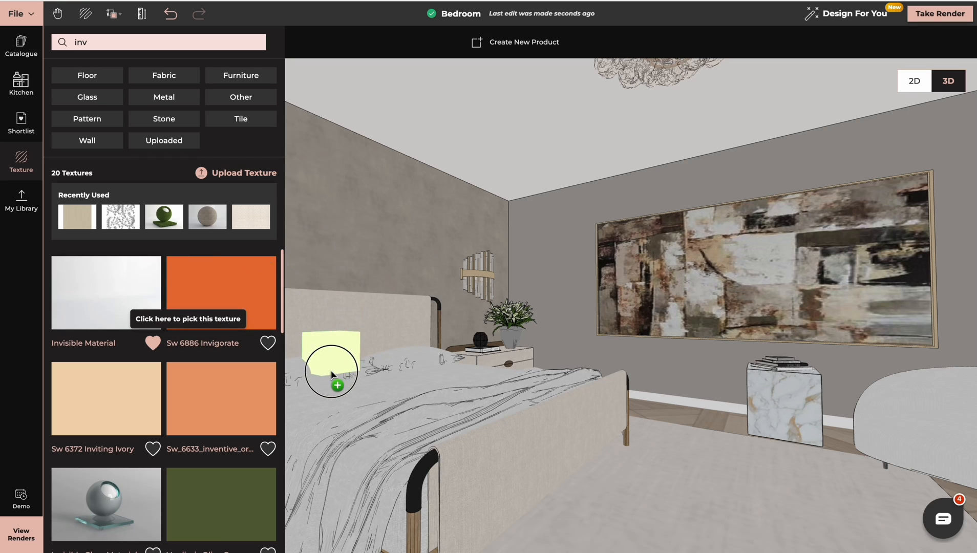
click(331, 374)
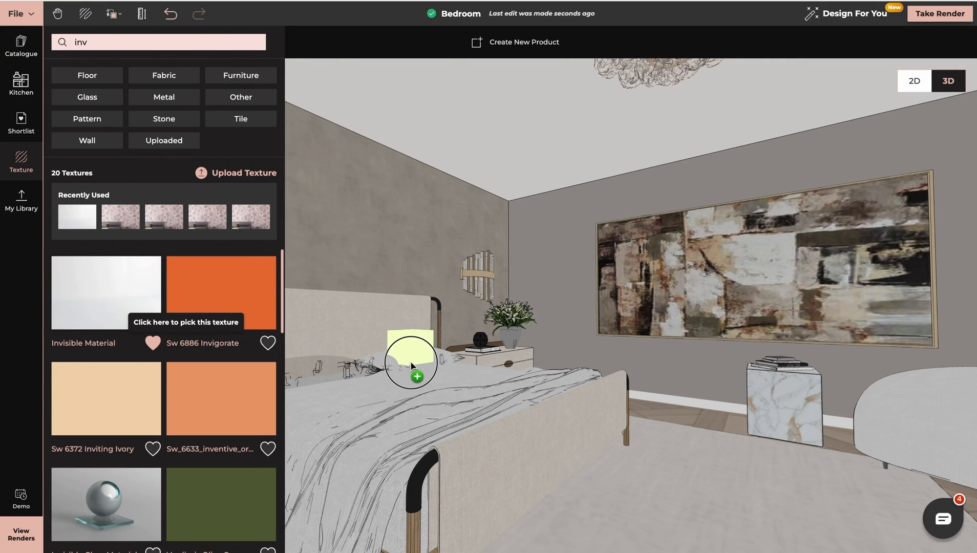
click(411, 365)
key(Escape)
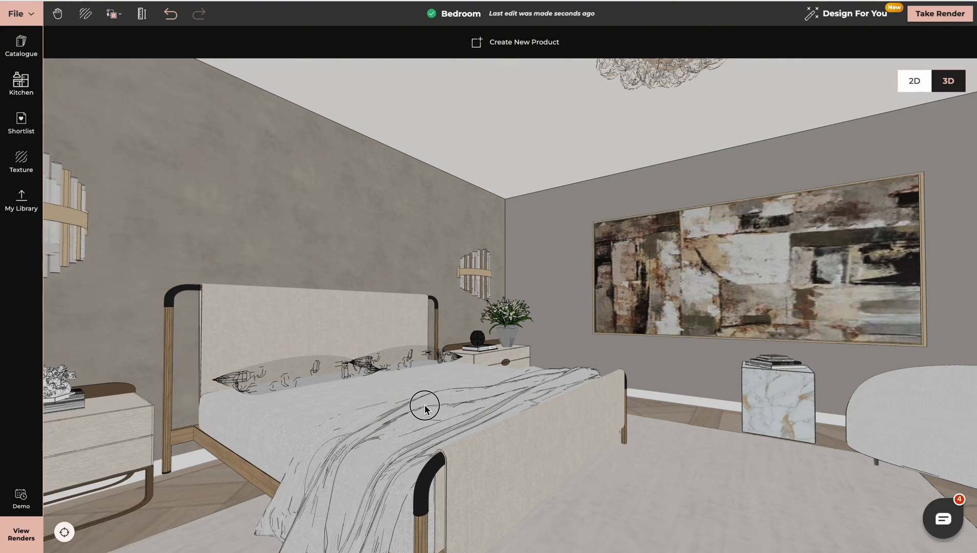
Move the grouped pillow set onto the bed against the headboard, and open the project's renders.
drag(425, 405, 500, 361)
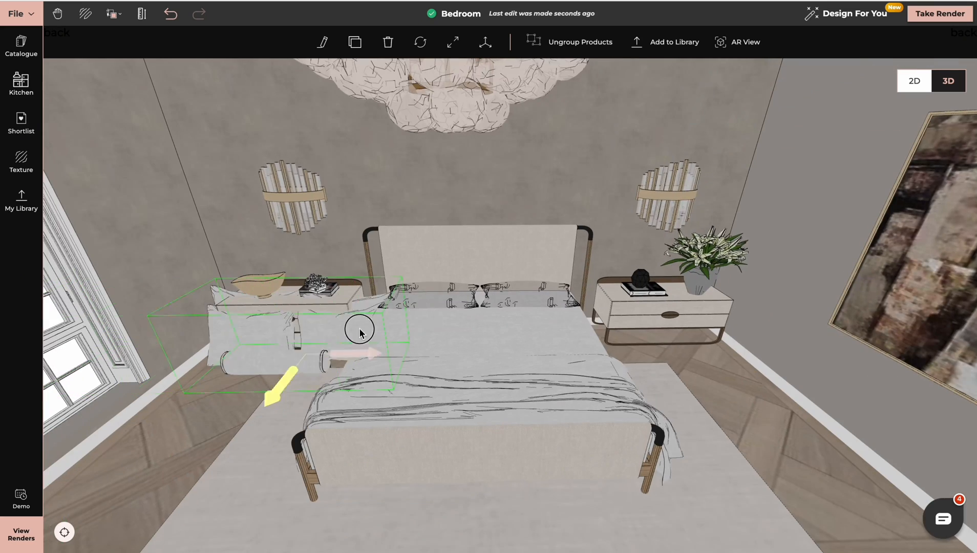
drag(356, 327, 541, 296)
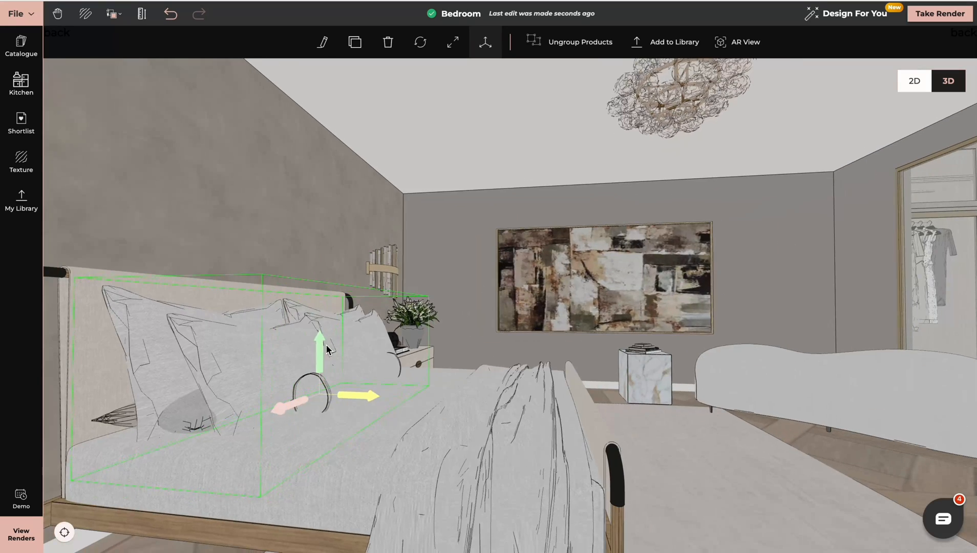
drag(371, 388, 353, 388)
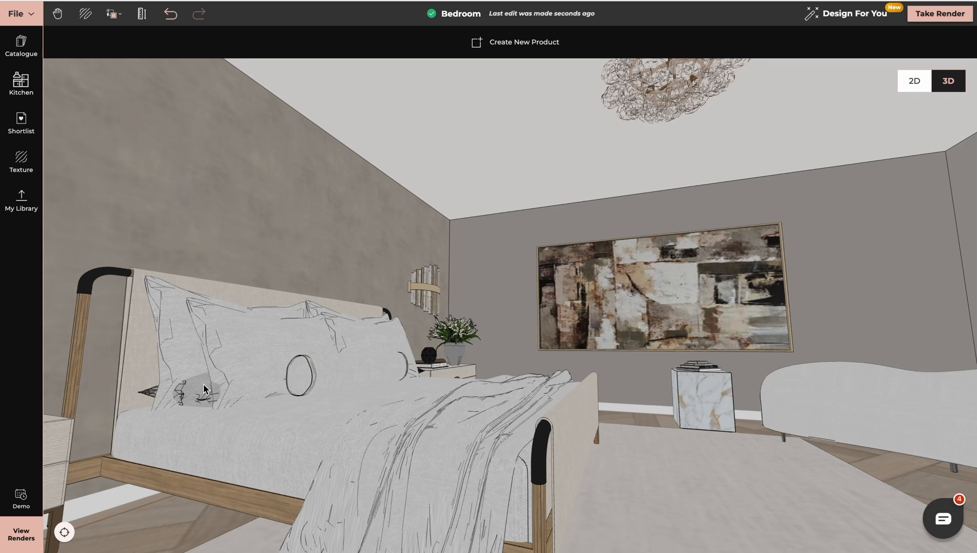
click(21, 535)
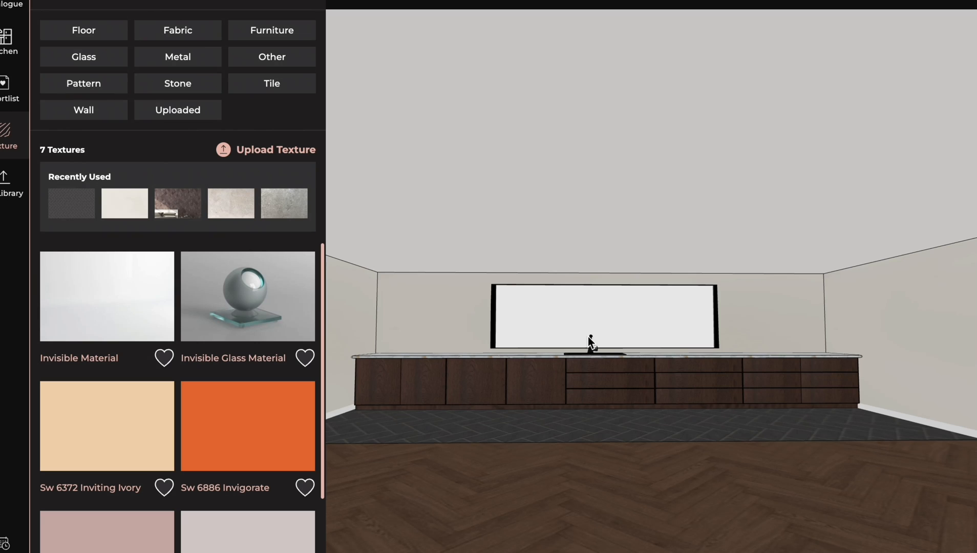
In the kitchen project, inspect the black sink and faucet on the marble countertop up close.
click(593, 350)
scroll(593, 350, up, 5)
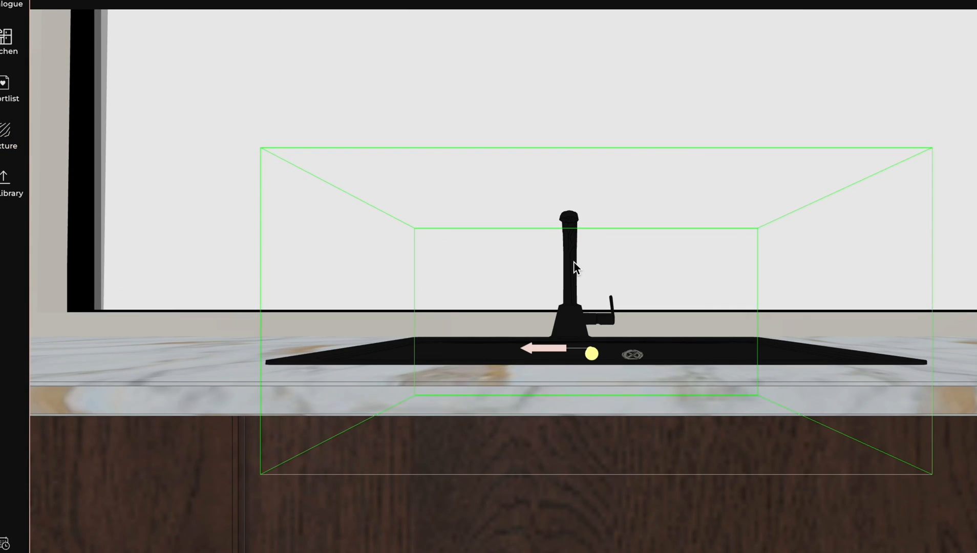
click(564, 378)
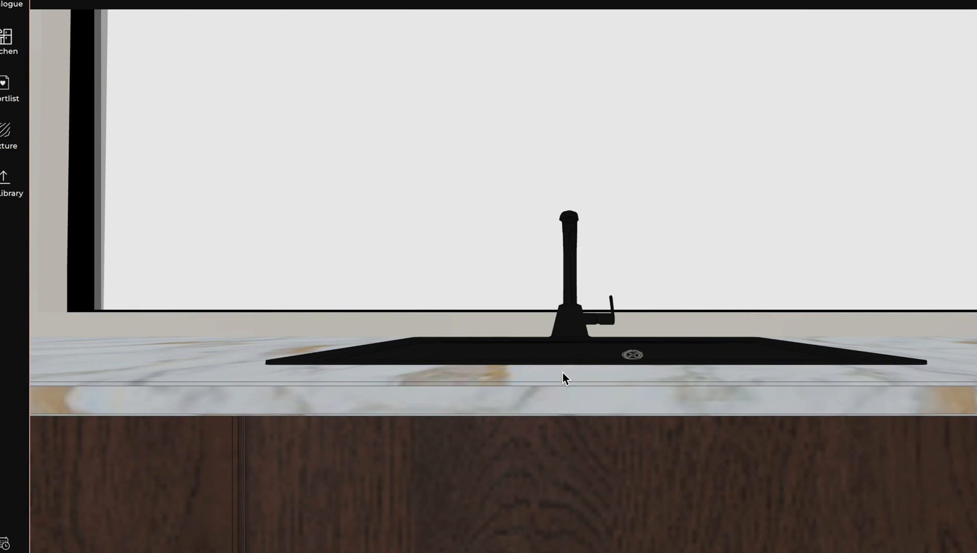